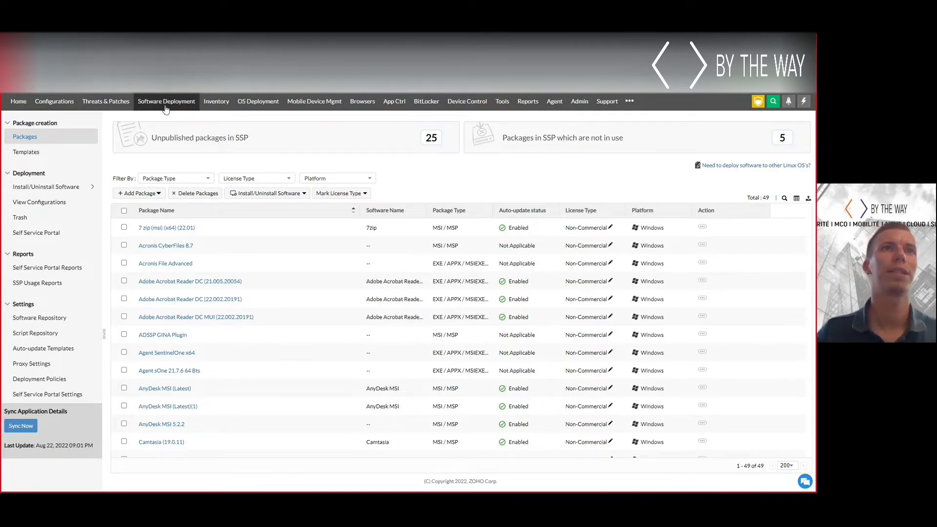
# Open the package templates and filter the application list by "winrar".
pyautogui.click(27, 153)
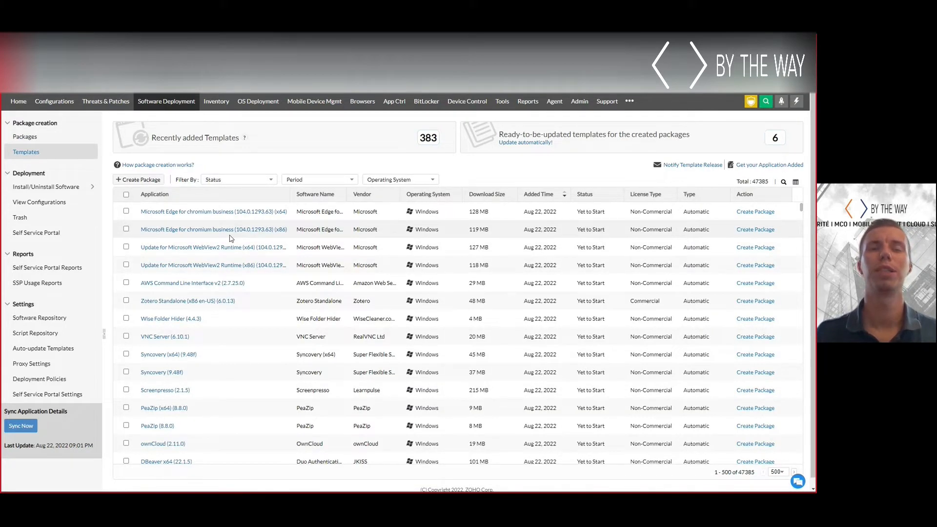
pyautogui.click(783, 184)
pyautogui.click(172, 209)
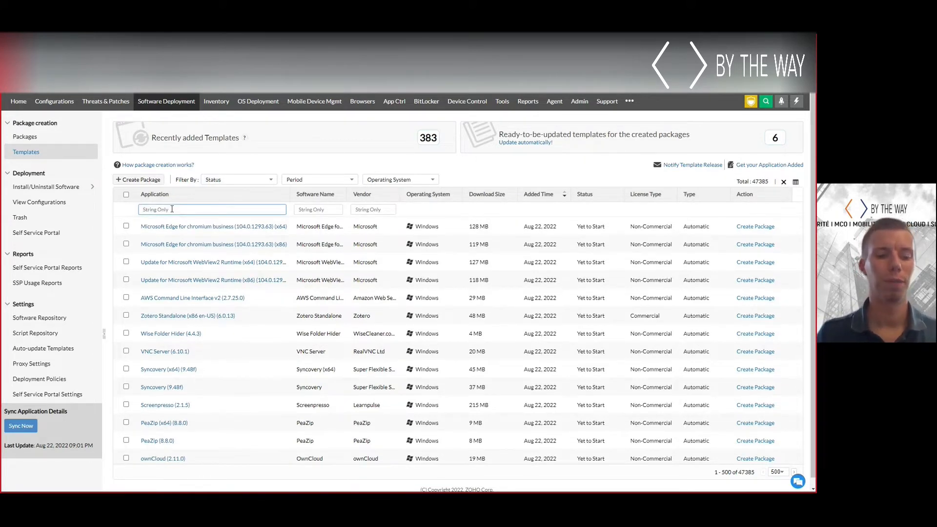
pyautogui.write('winrar')
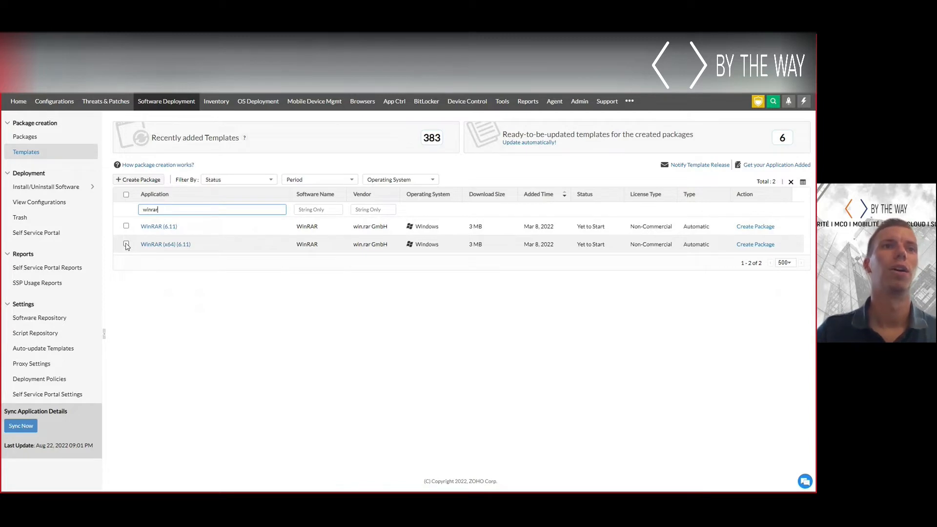
# Create a package from the WinRAR (x64) (6.11) template without automatic updates.
pyautogui.click(126, 244)
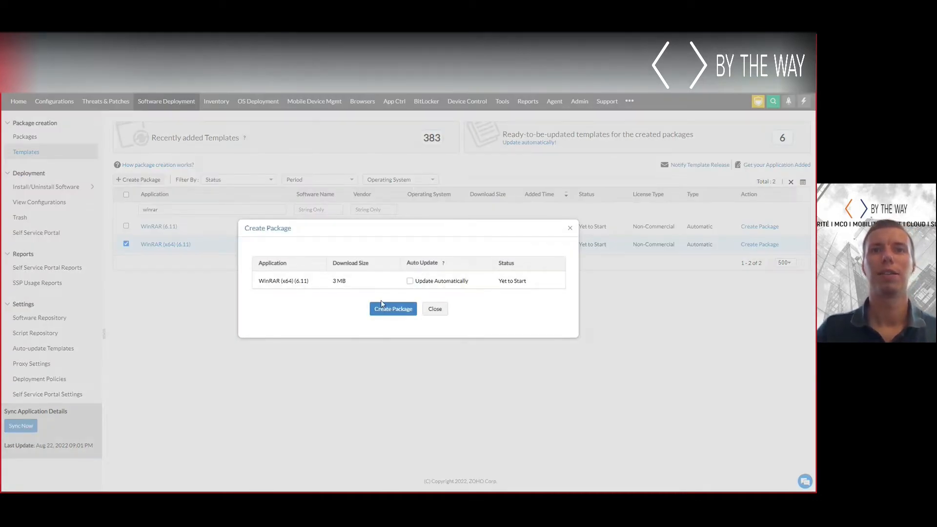
pyautogui.click(398, 312)
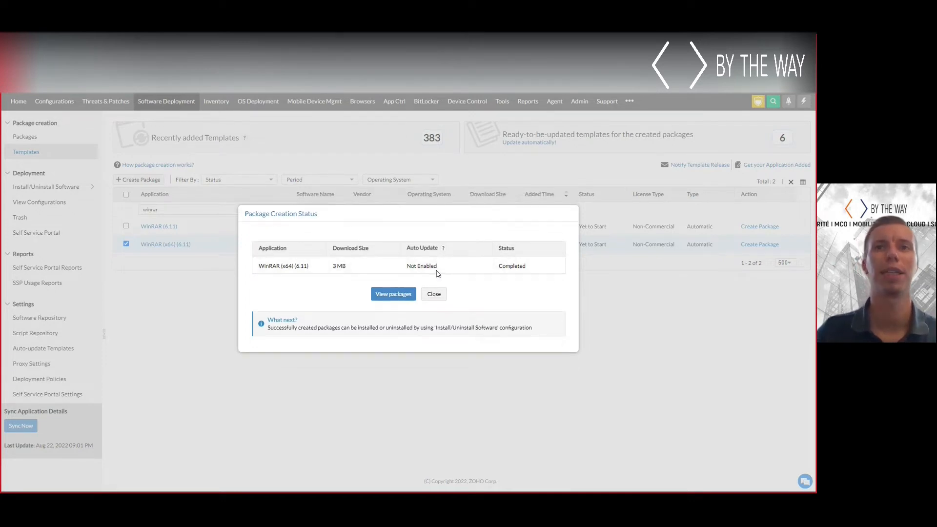
pyautogui.click(439, 294)
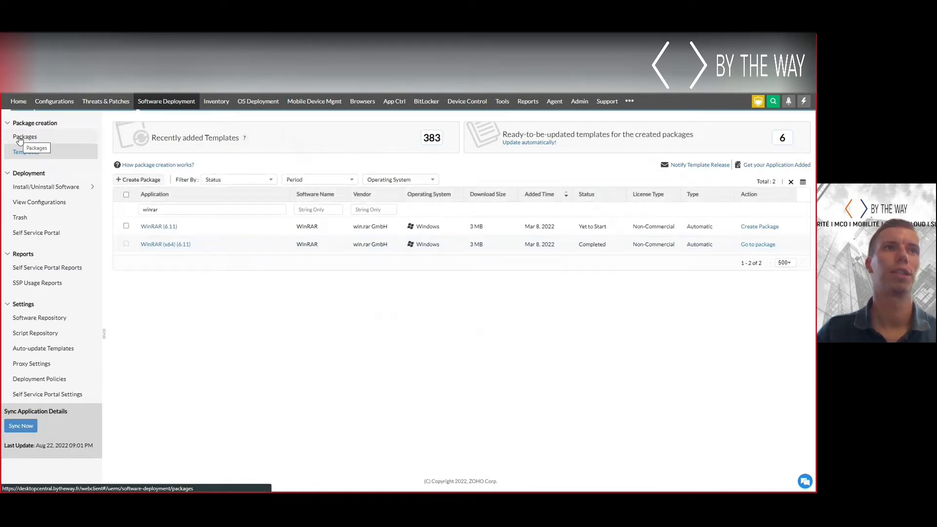
# Find the WinRAR (x64) (6.11) package in the list of created packages.
pyautogui.click(21, 137)
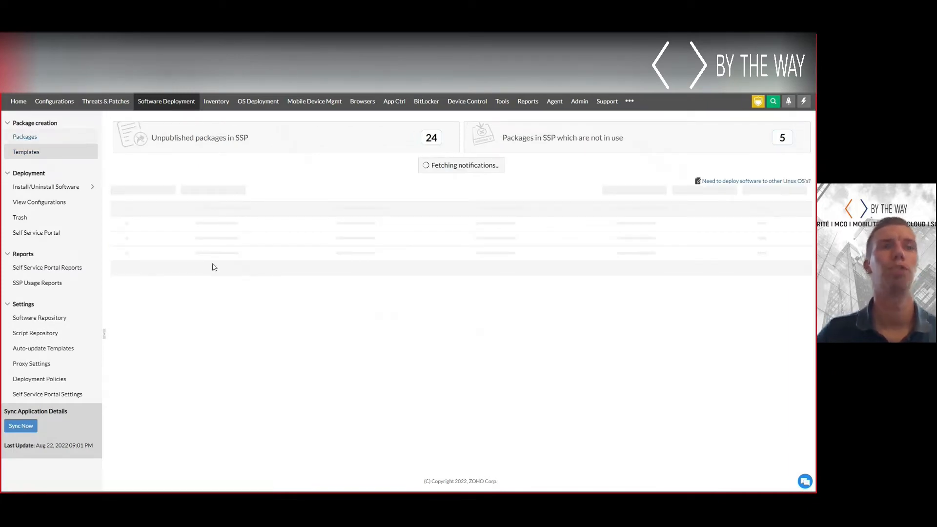
pyautogui.scroll(-10, 273, 353)
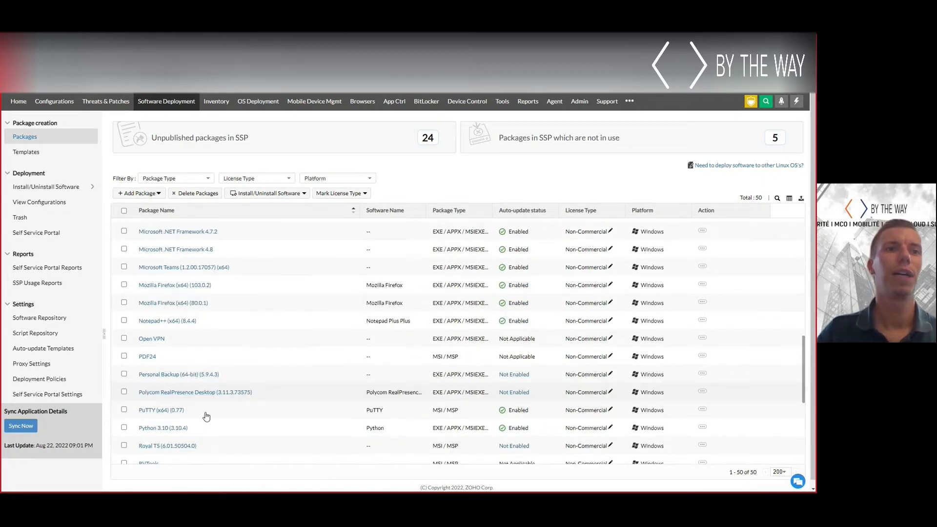
pyautogui.scroll(-5, 206, 415)
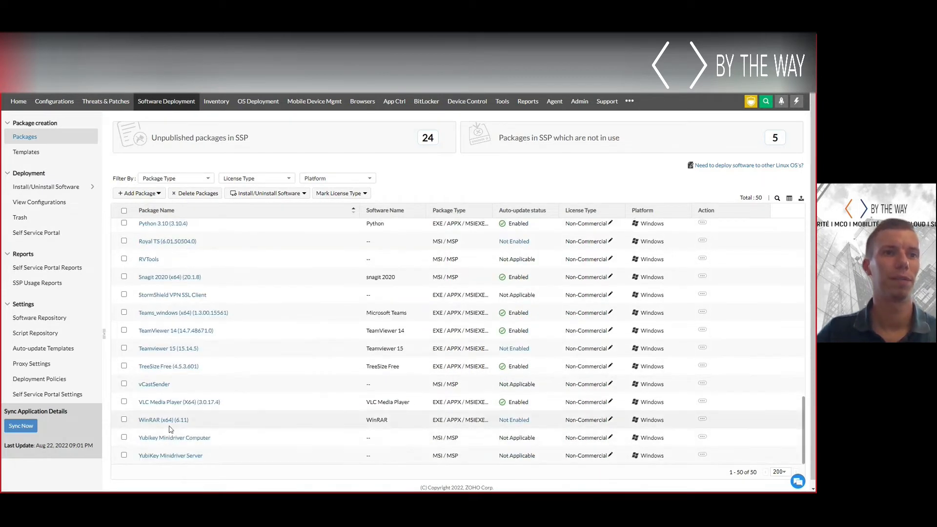
pyautogui.moveTo(189, 421); pyautogui.dragTo(138, 421)
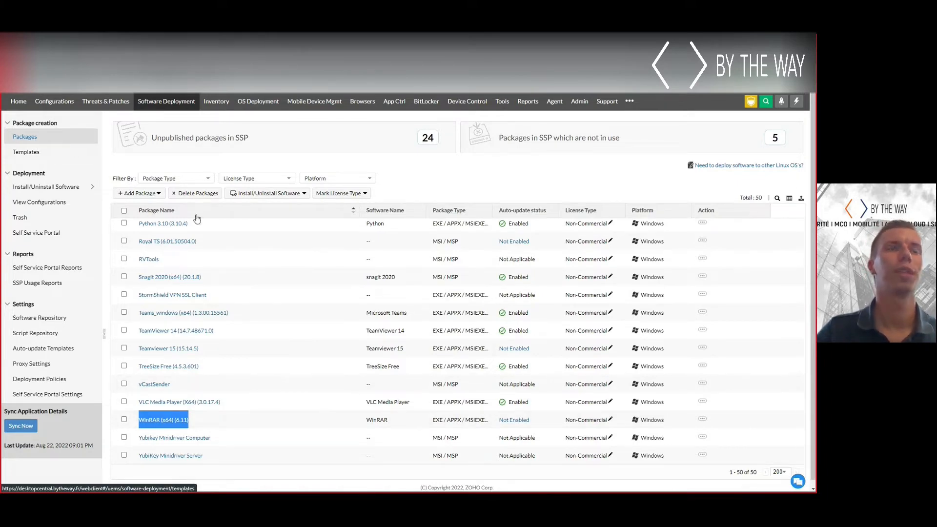
# Start a new Windows package and name it "Winrar Test".
pyautogui.scroll(5, 190, 263)
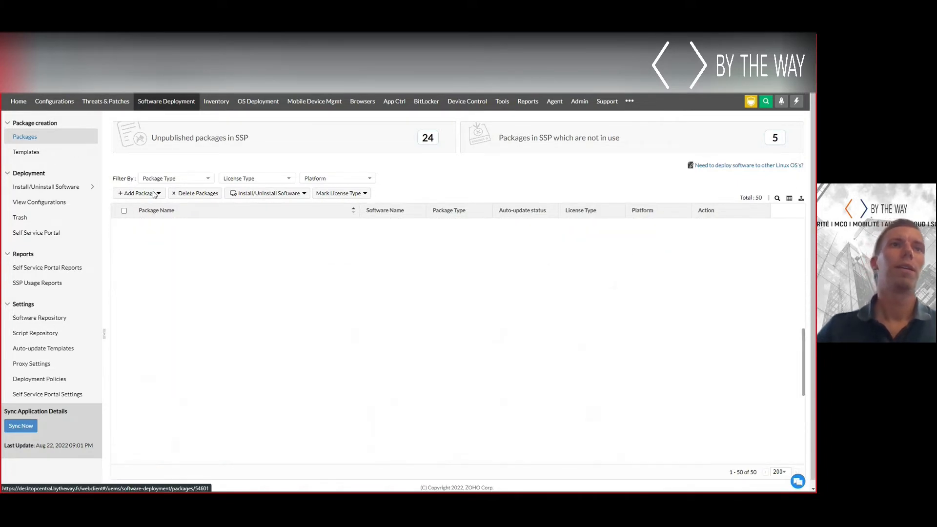
pyautogui.click(151, 195)
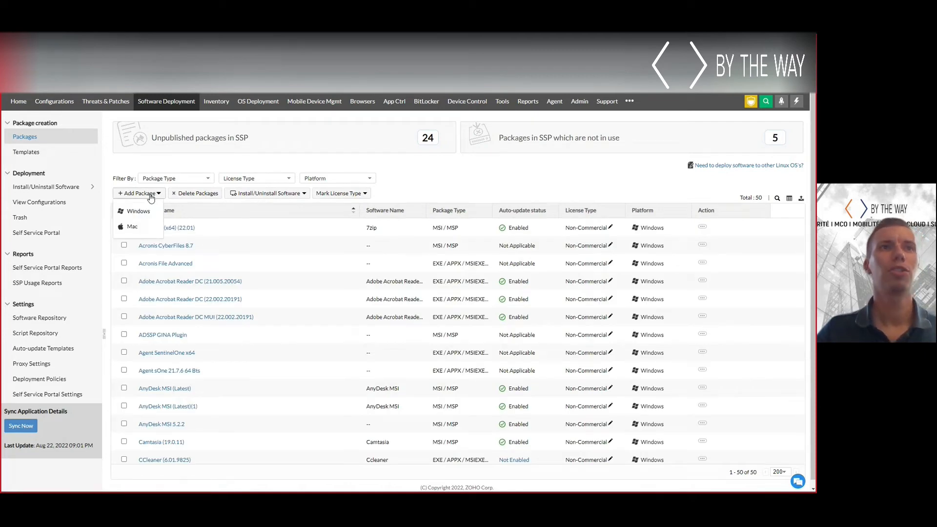
pyautogui.click(146, 212)
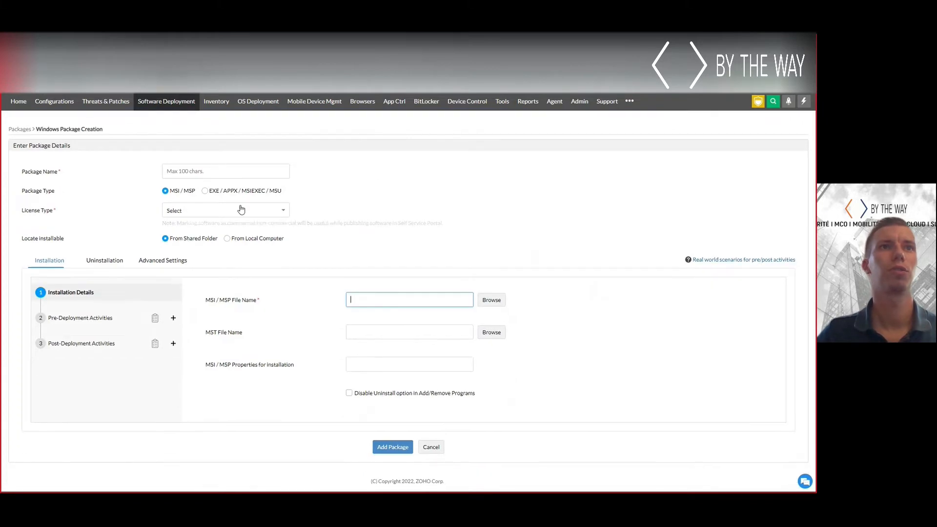
pyautogui.click(191, 172)
pyautogui.write('W')
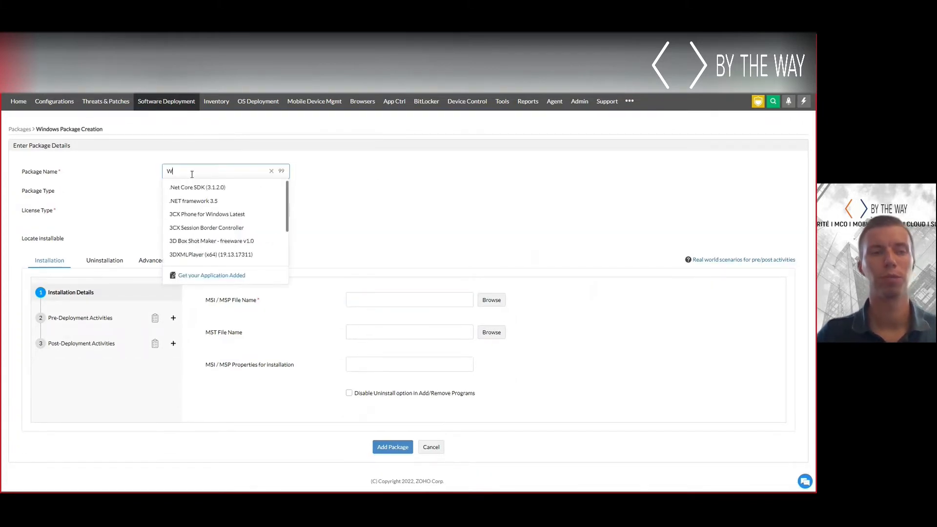
pyautogui.write('inrar Test')
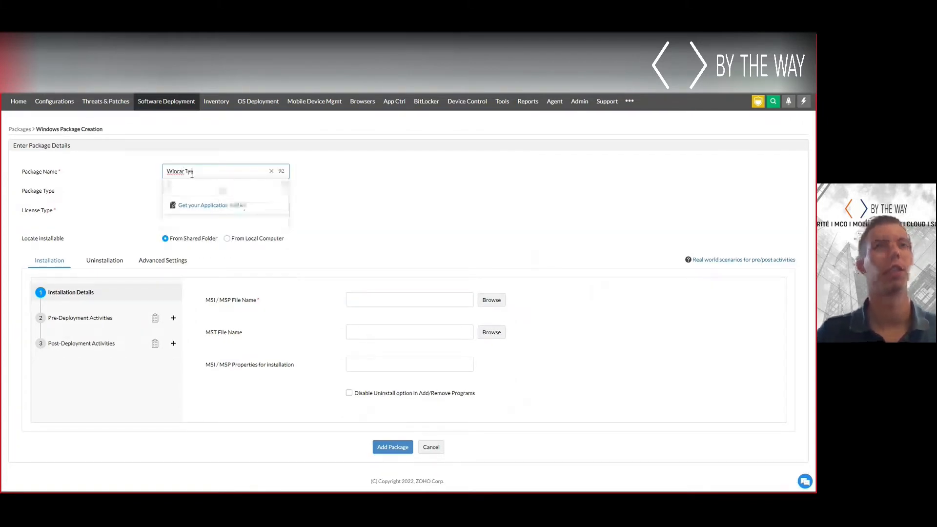
pyautogui.click(472, 211)
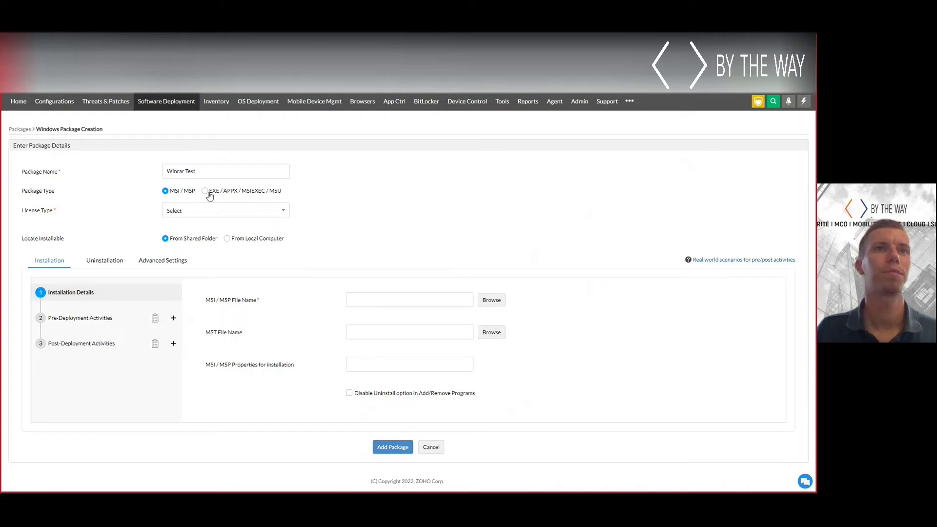
# Set the package type to EXE / APPX / MSIEXEC / MSU and the license type to Non-Commercial.
pyautogui.click(206, 192)
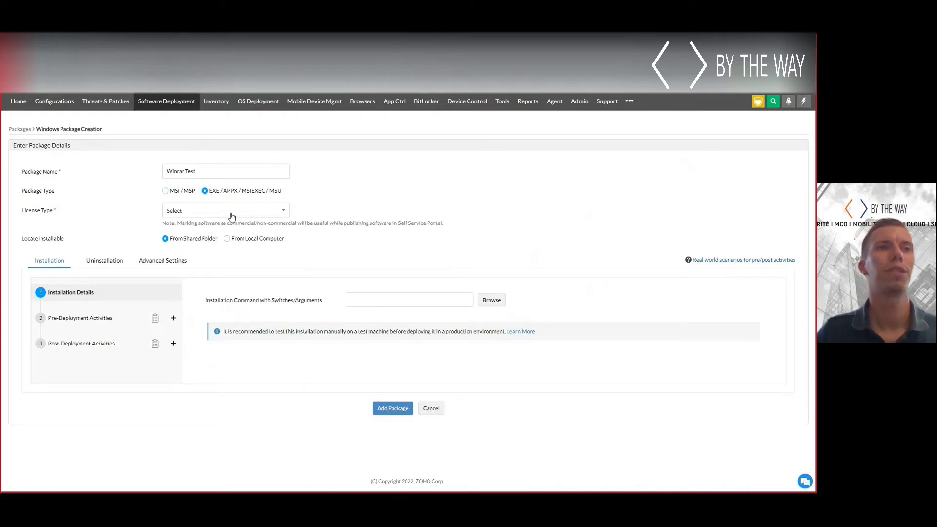
pyautogui.click(232, 217)
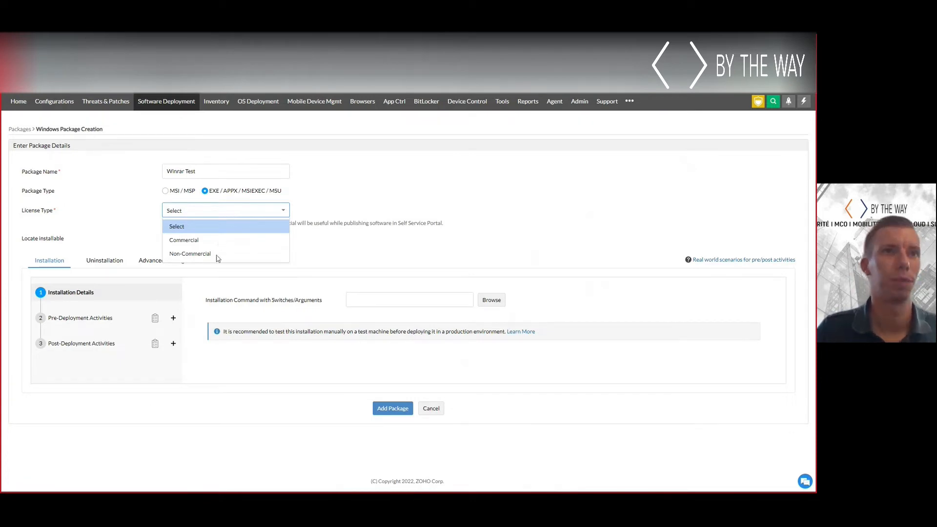
pyautogui.click(190, 255)
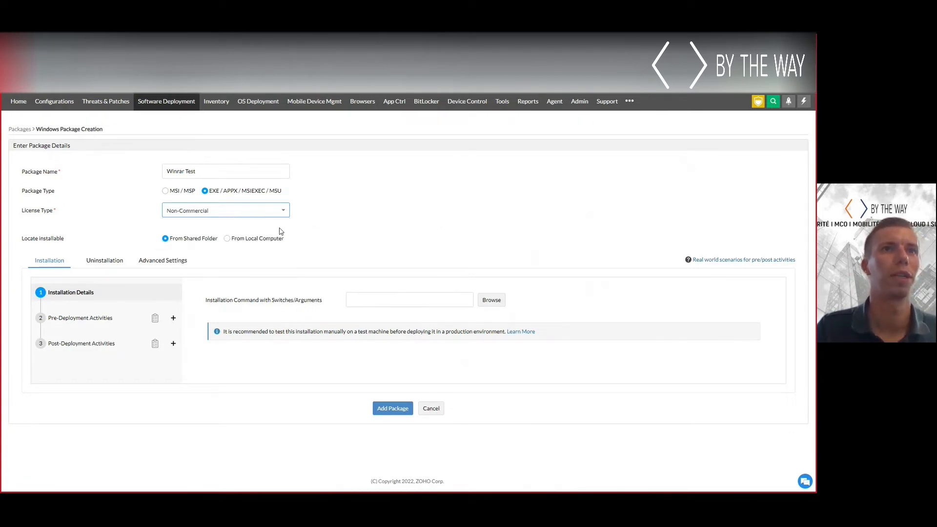
# Upload the installer winrar-x64-611fr.exe from the local computer to the package.
pyautogui.click(227, 239)
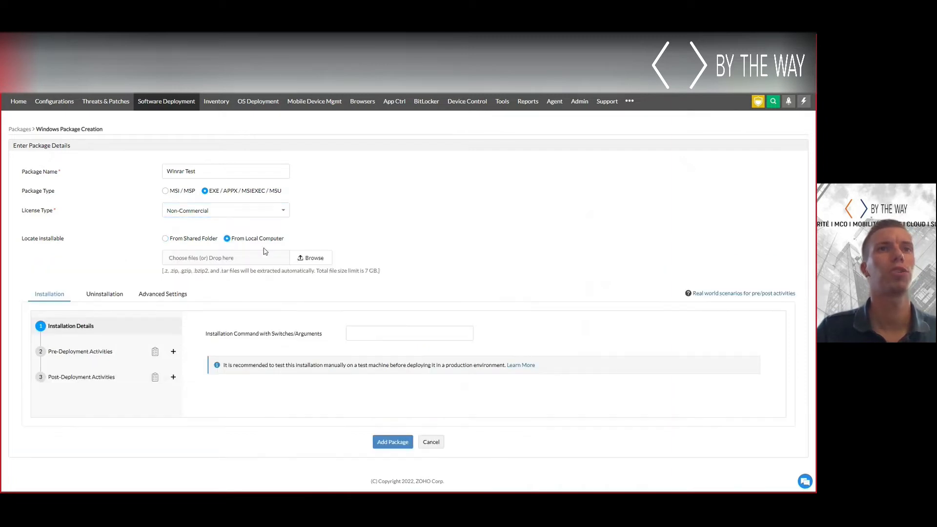
pyautogui.click(315, 259)
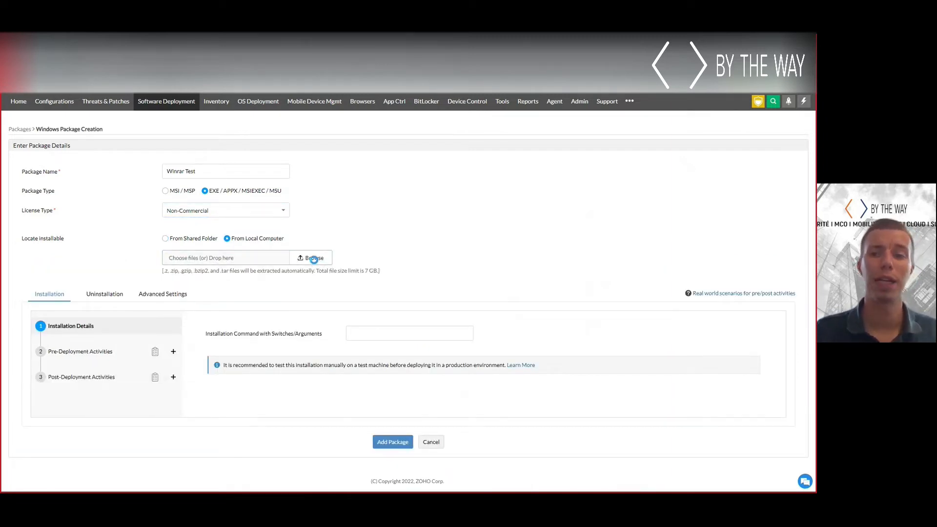
pyautogui.click(147, 128)
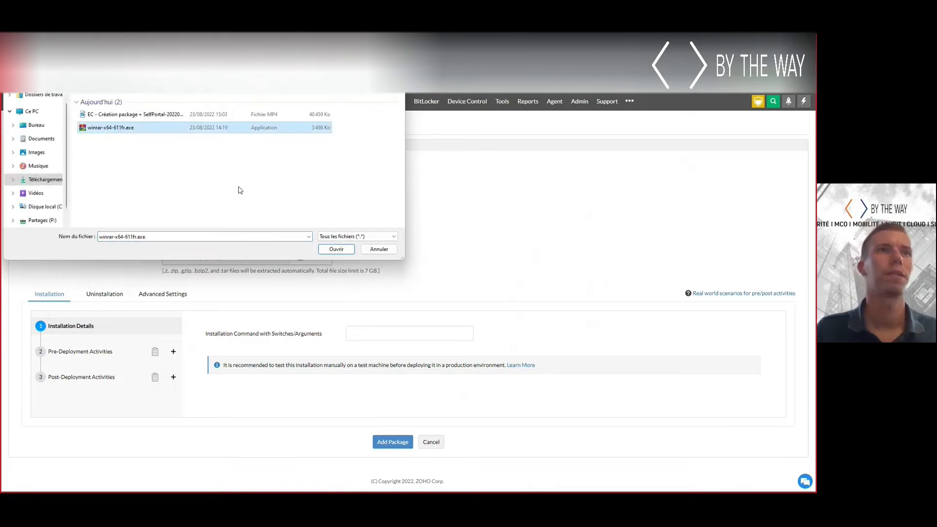
pyautogui.click(337, 249)
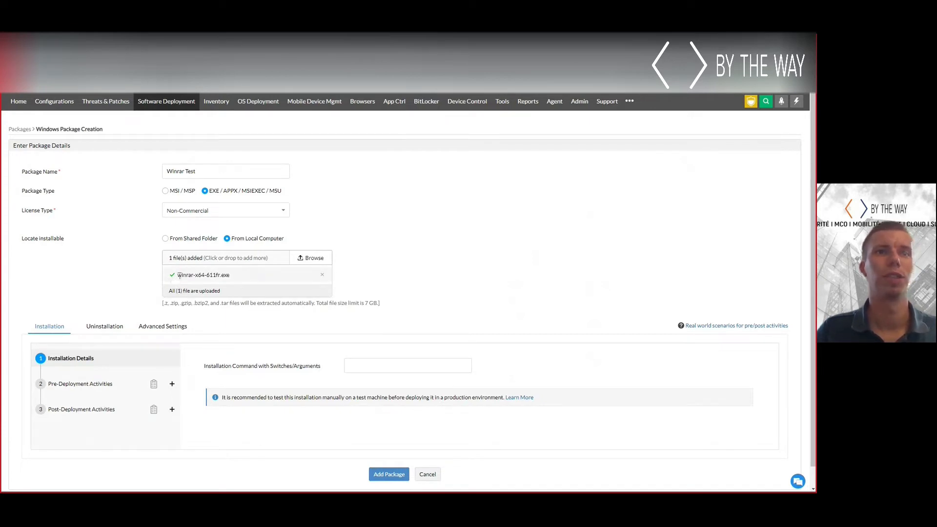
# Set the installation command to "winrar-x64-611fr.exe /s" and add the package.
pyautogui.moveTo(178, 277); pyautogui.dragTo(220, 276)
pyautogui.click(220, 275)
pyautogui.hotkey('ctrl', 'c')
pyautogui.click(428, 366)
pyautogui.hotkey('ctrl', 'v')
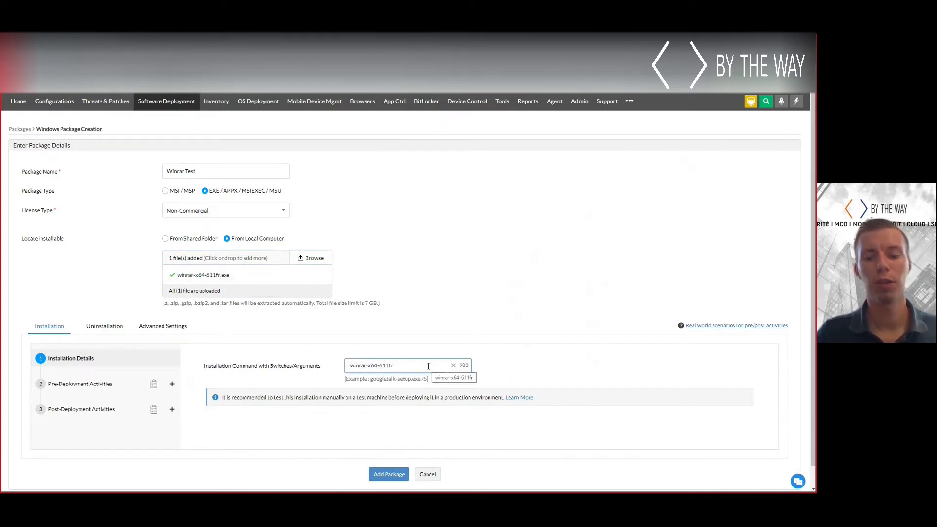
pyautogui.write('.exe /s')
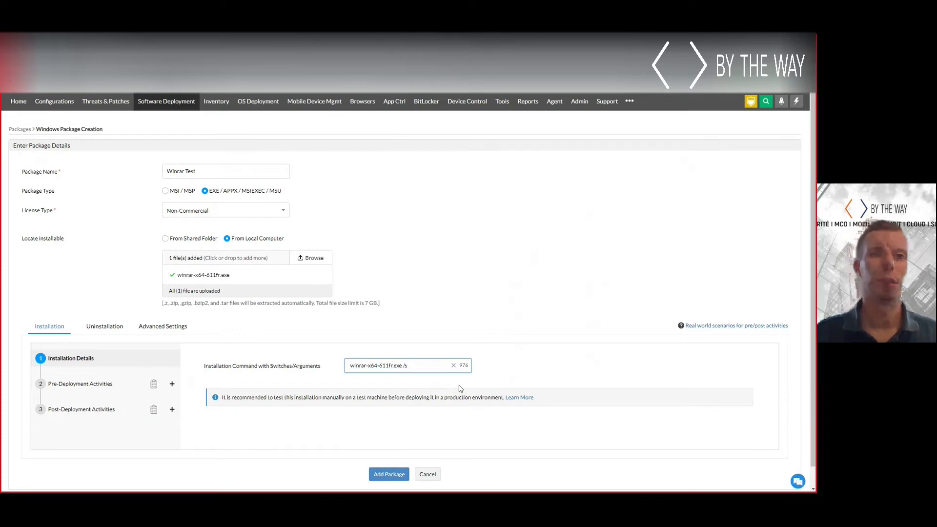
pyautogui.click(389, 474)
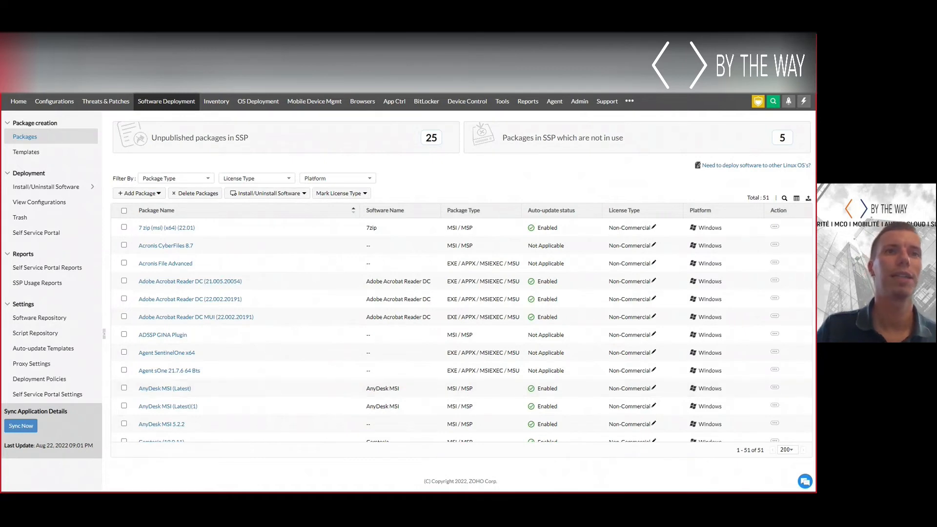
pyautogui.scroll(-15, 268, 343)
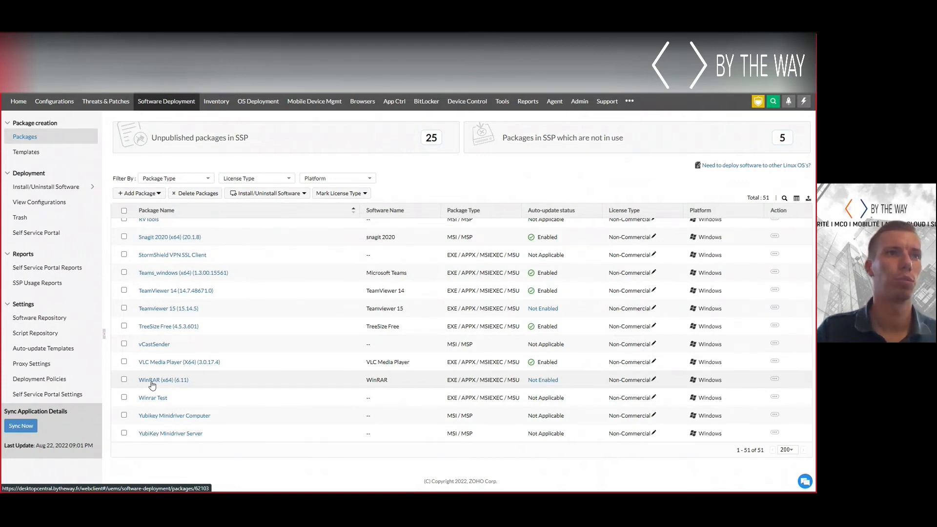
# Publish WinRAR (x64) (6.11) to the All Computers Group in the Self Service Portal as software that installs without approval.
pyautogui.click(39, 233)
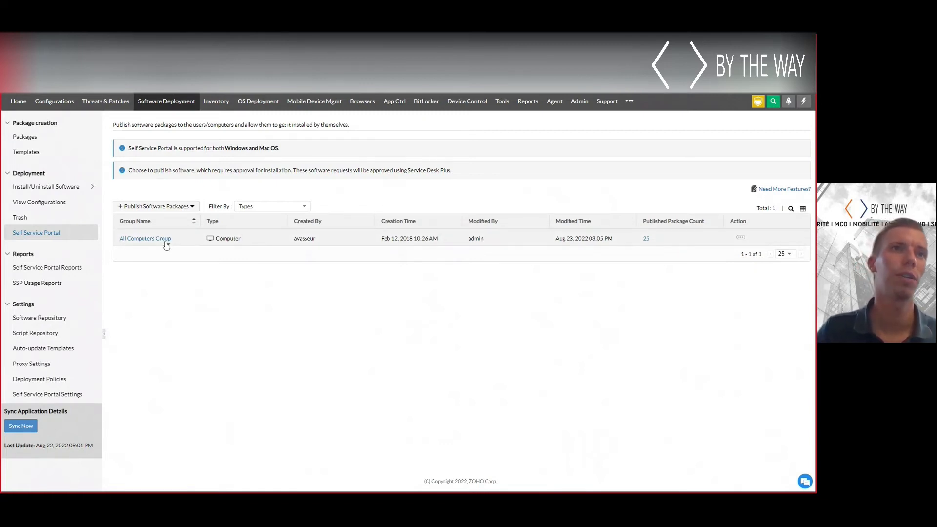
pyautogui.click(163, 240)
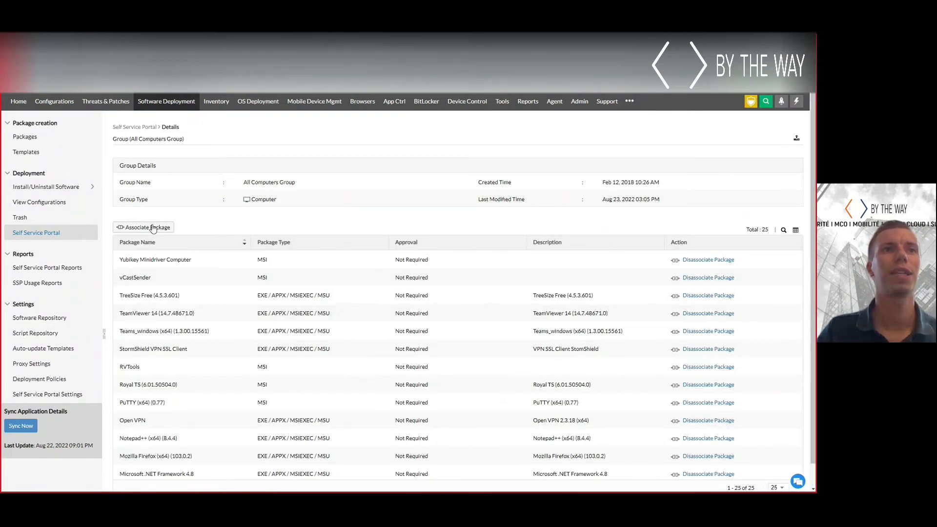
pyautogui.click(152, 228)
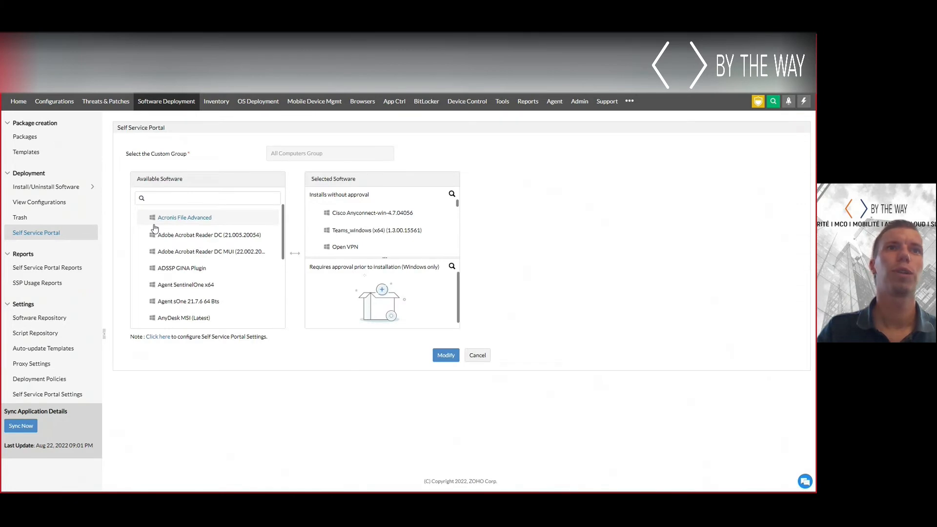
pyautogui.scroll(-5, 190, 252)
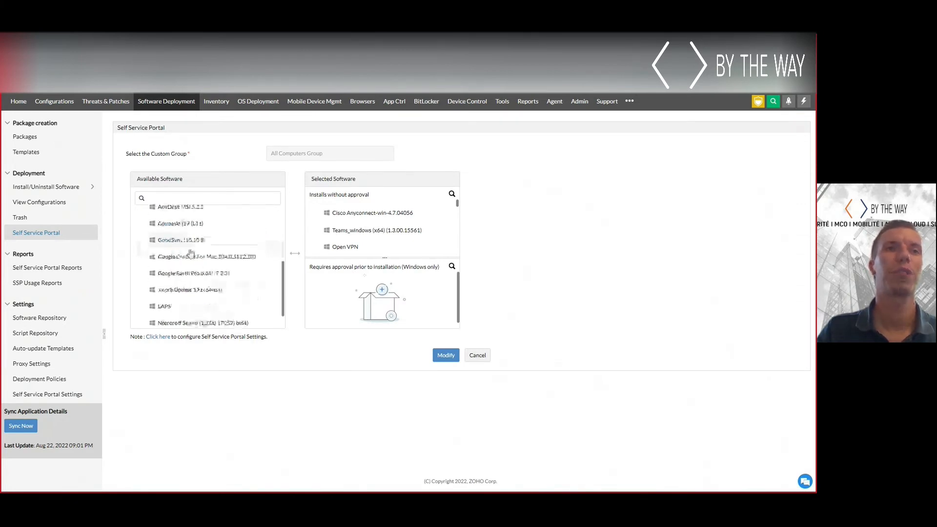
pyautogui.scroll(-5, 190, 253)
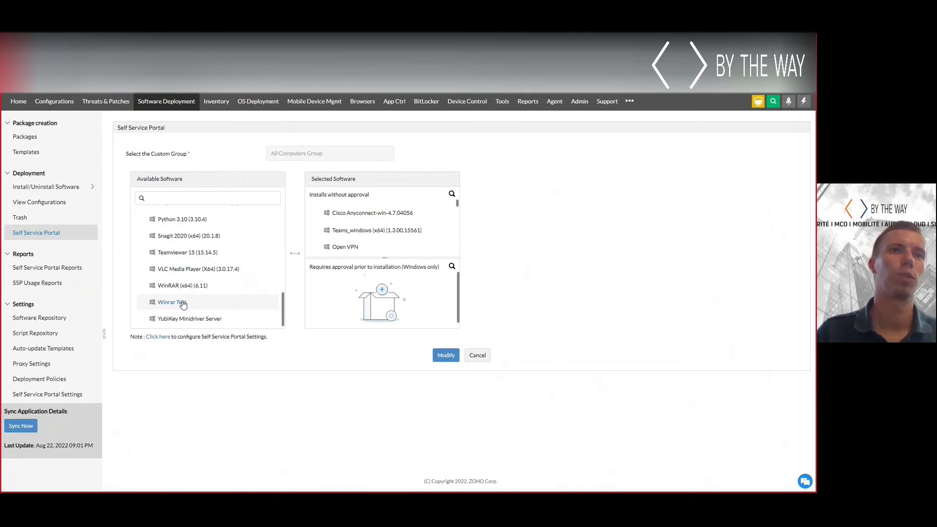
pyautogui.moveTo(181, 289); pyautogui.dragTo(380, 220)
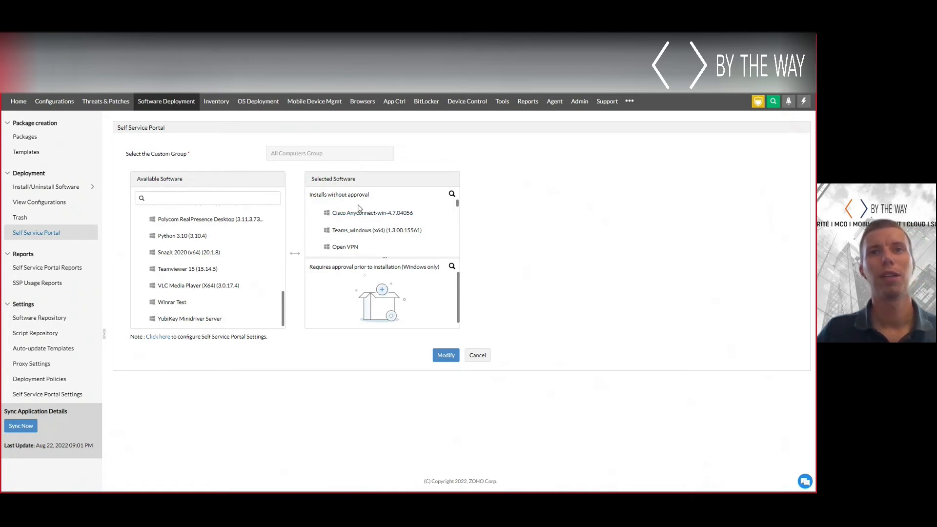
pyautogui.click(448, 360)
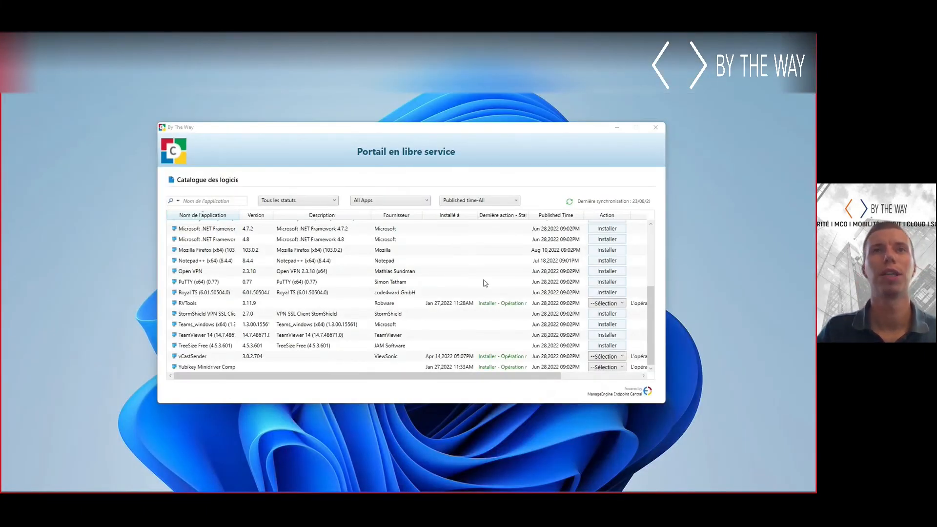
# Switch to the Portail en libre service app, refresh the software catalogue and install WinRAR (x64) (6.11).
pyautogui.click(570, 203)
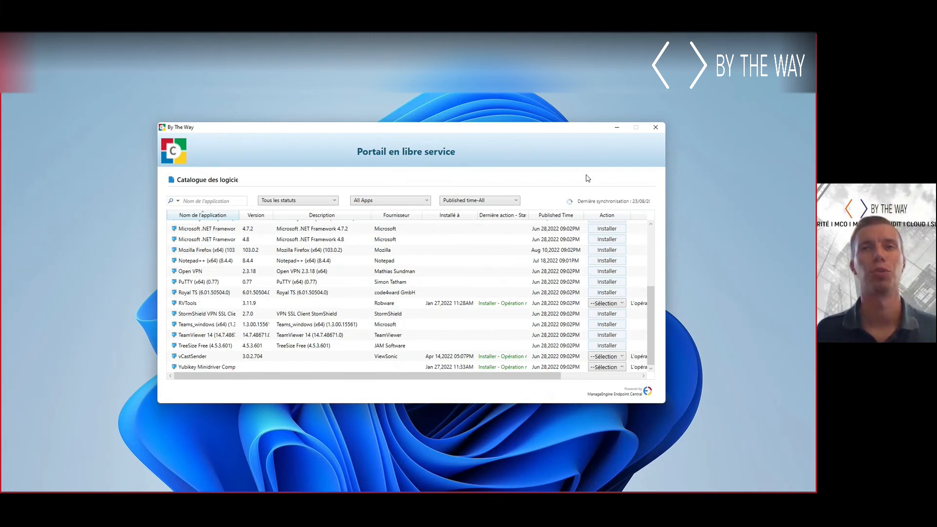
pyautogui.moveTo(651, 241); pyautogui.dragTo(651, 308)
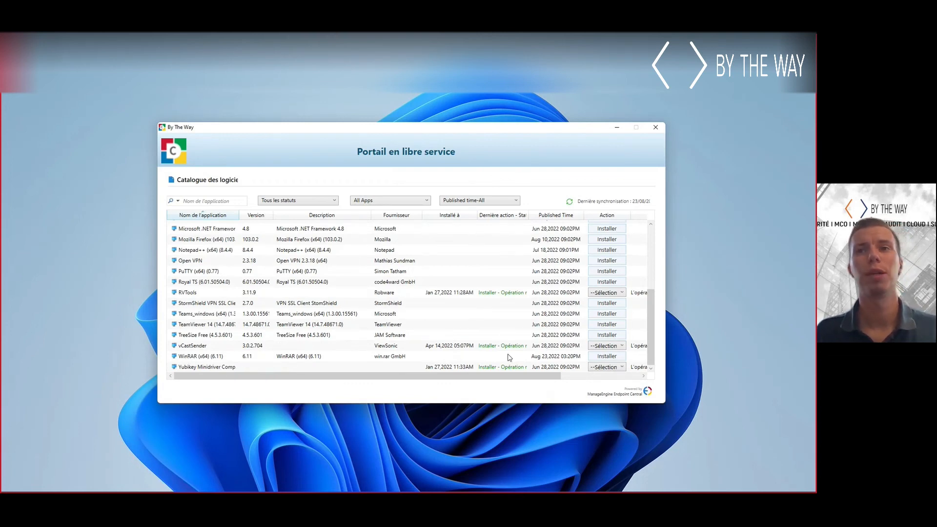
pyautogui.click(606, 358)
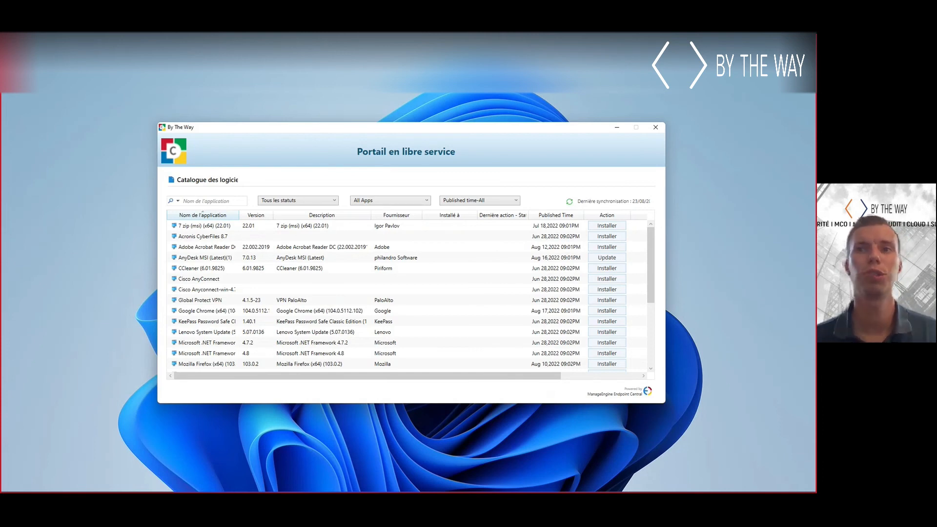
pyautogui.scroll(-5, 645, 324)
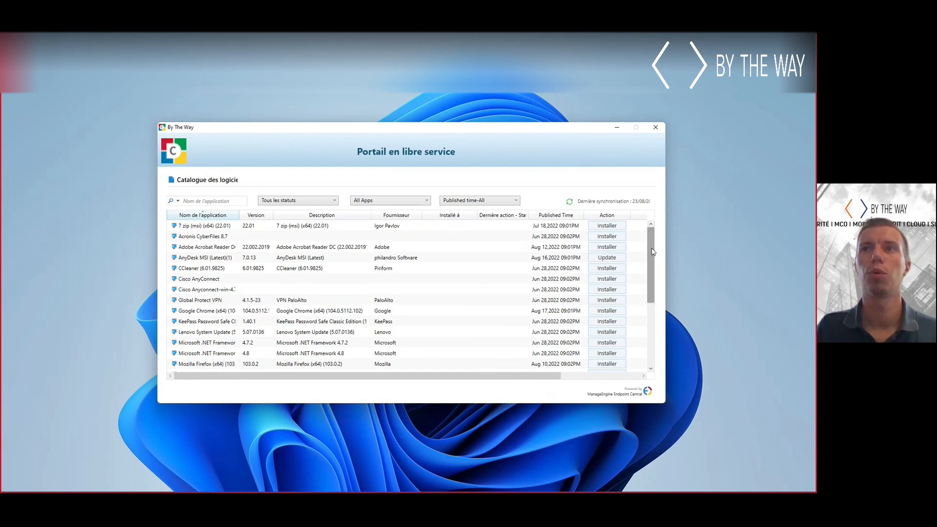